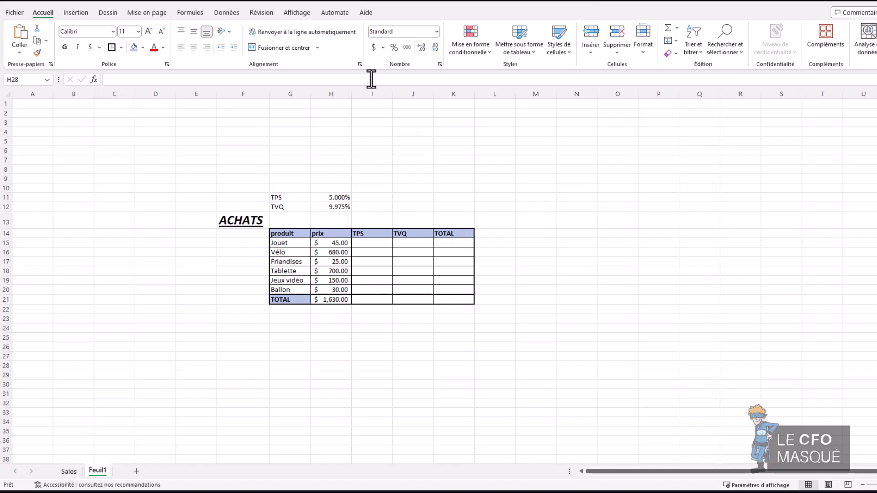
# Review the prix, TPS and TVQ columns and the 5% and 9.975% tax rates
pyautogui.click(408, 94)
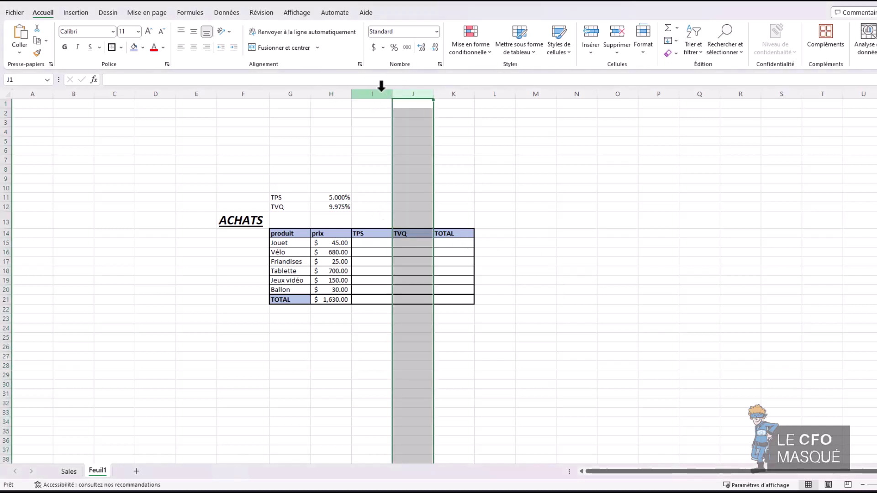
pyautogui.click(374, 93)
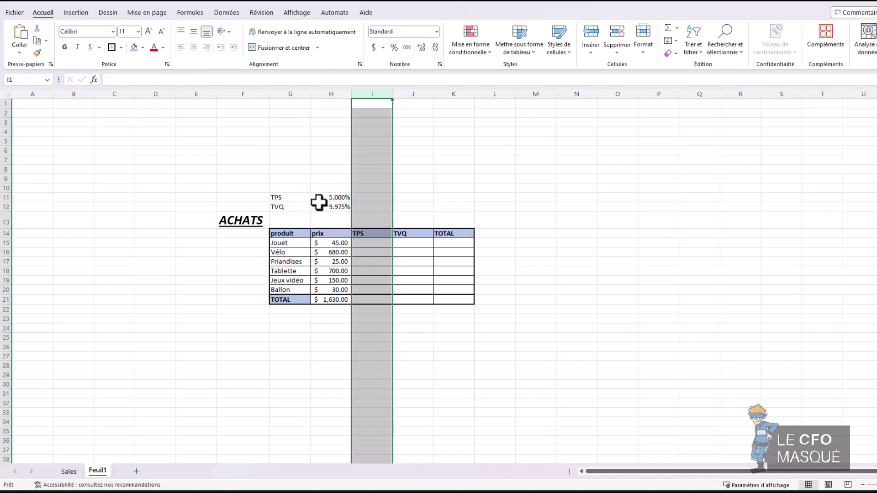
pyautogui.click(331, 94)
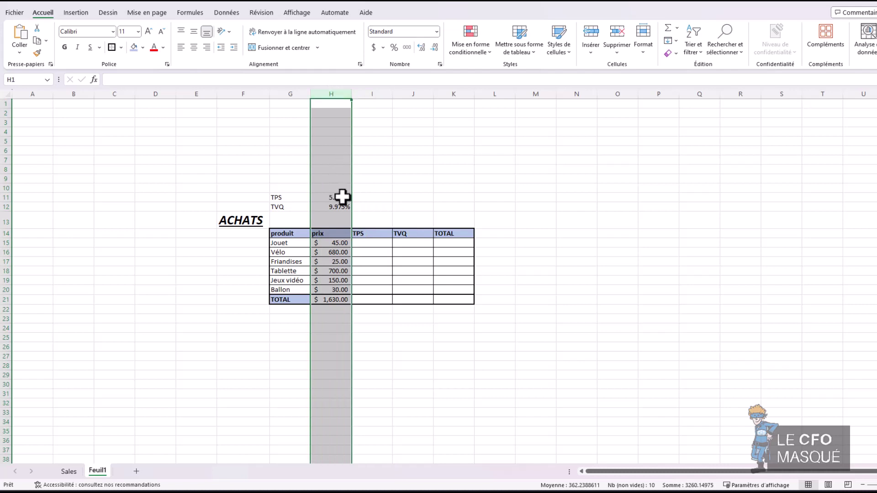
pyautogui.click(366, 196)
pyautogui.click(337, 197)
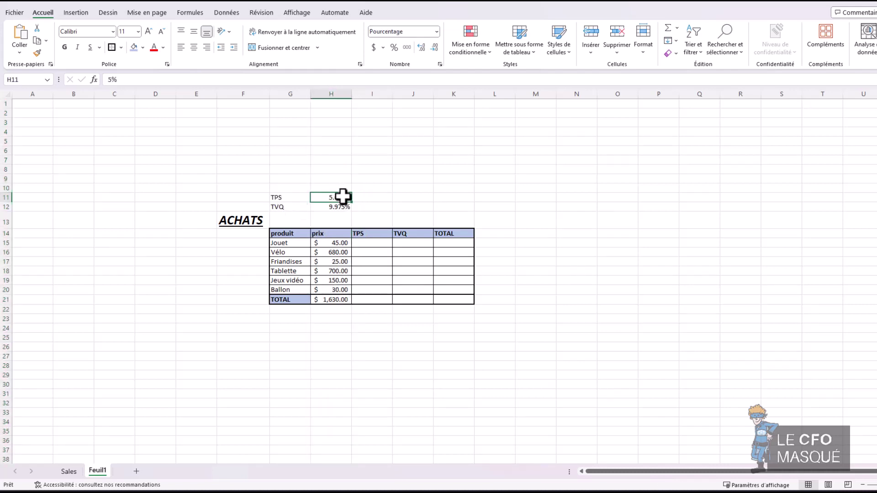
pyautogui.click(337, 208)
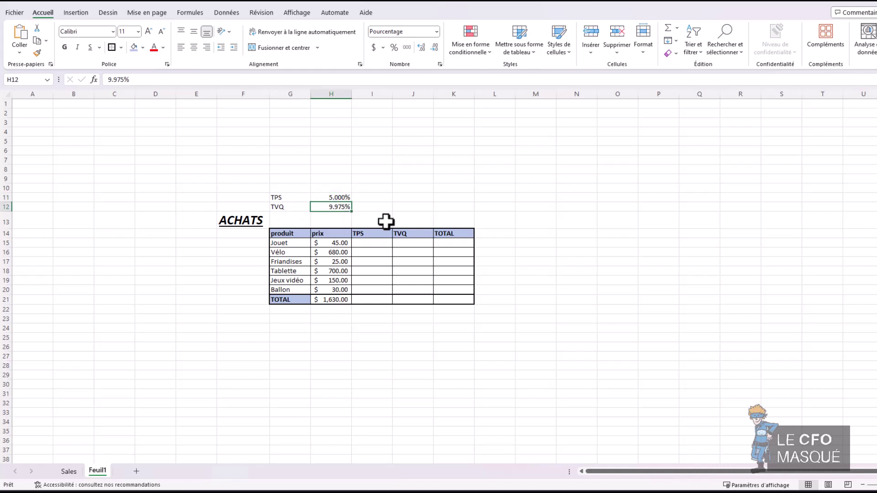
# Enter =H15*H11 as Jouet's TPS (2.25) and copy it down to Ballon
pyautogui.click(366, 243)
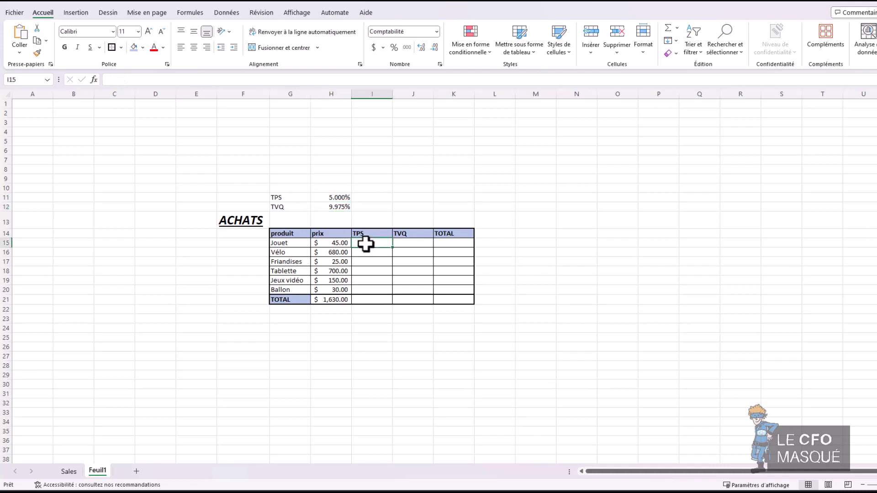
pyautogui.write('=')
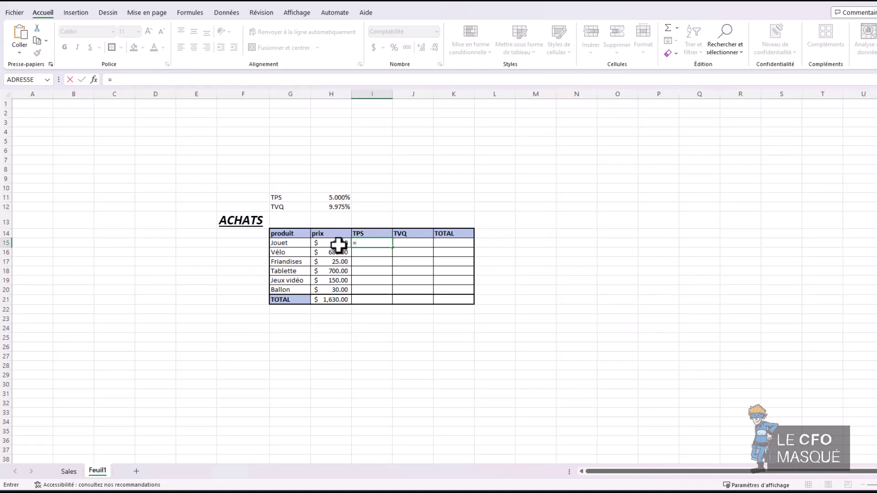
pyautogui.click(339, 243)
pyautogui.write('*')
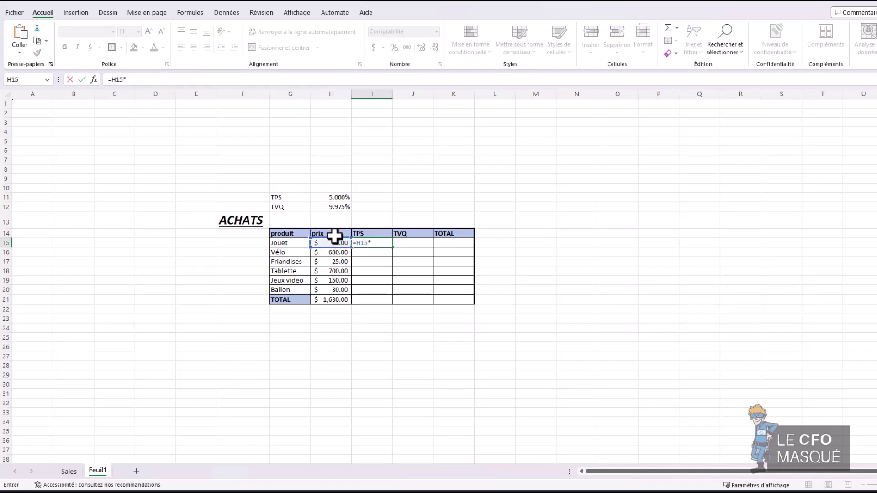
pyautogui.click(333, 196)
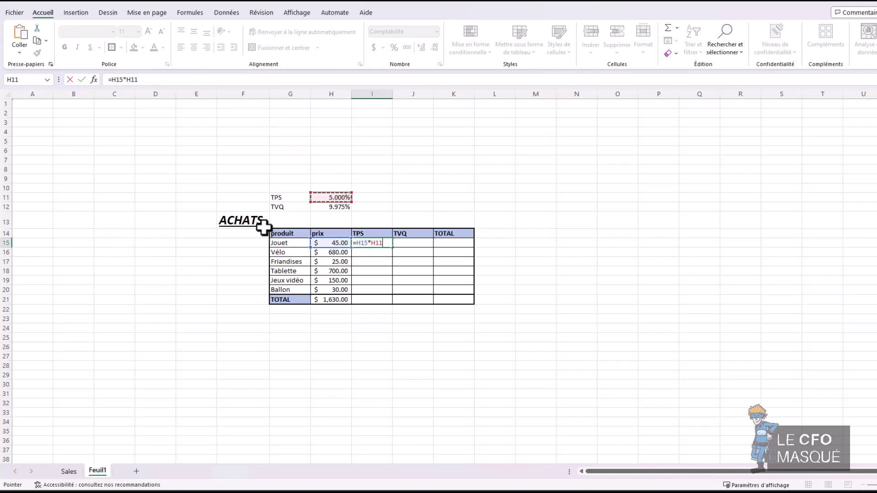
pyautogui.hotkey('ctrl', 'Return')
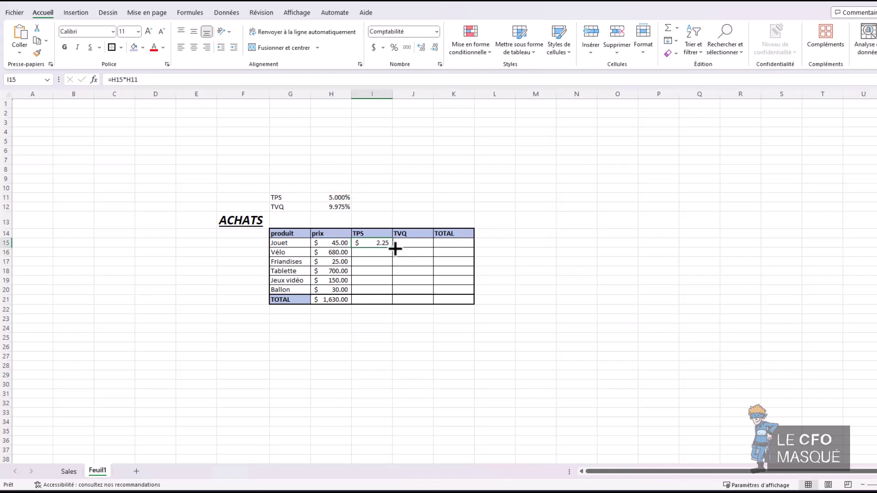
pyautogui.moveTo(395, 247)
pyautogui.mouseDown()
pyautogui.moveTo(384, 291)
pyautogui.moveTo(392, 284)
pyautogui.moveTo(391, 292)
pyautogui.mouseUp()
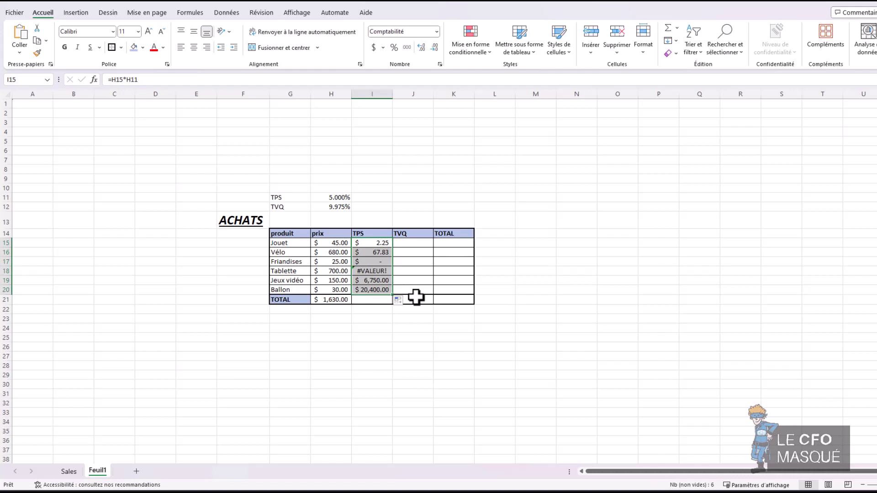
pyautogui.click(371, 299)
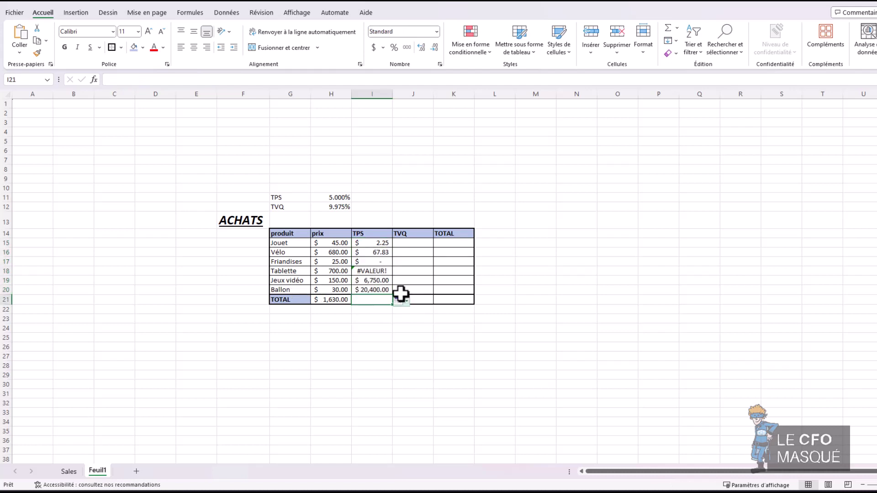
pyautogui.click(378, 289)
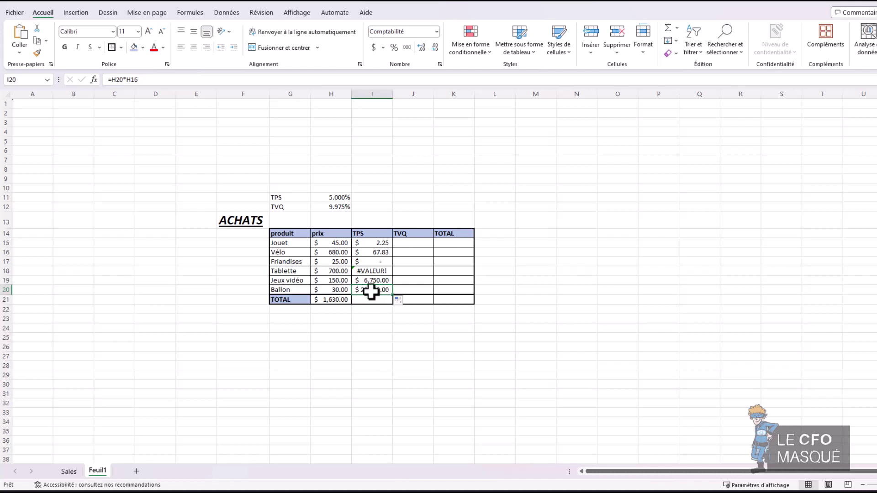
pyautogui.doubleClick(379, 242)
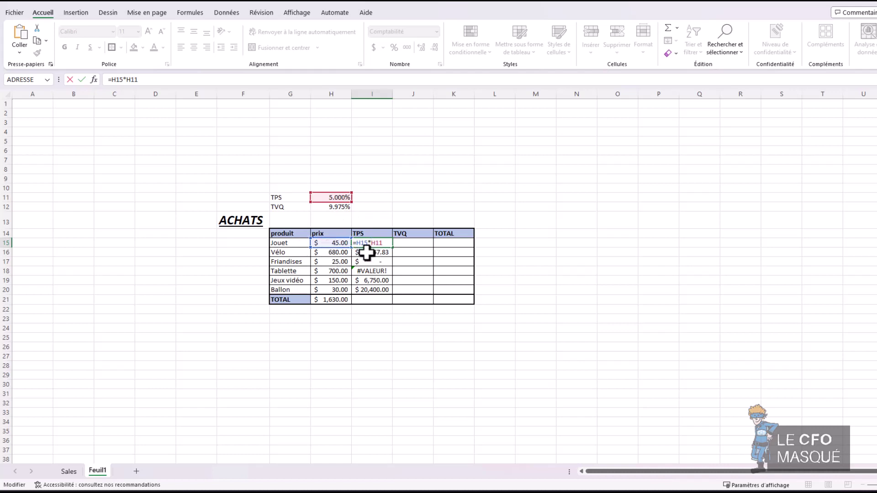
pyautogui.press('Return')
pyautogui.doubleClick(367, 253)
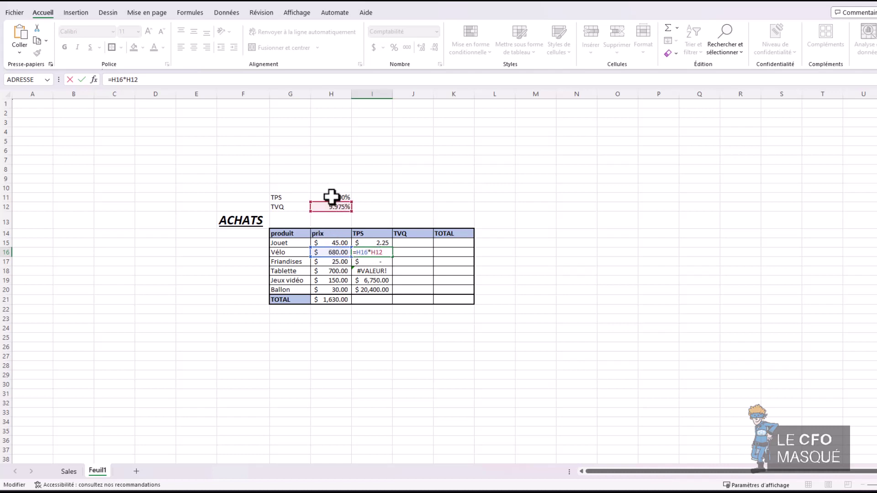
pyautogui.doubleClick(377, 245)
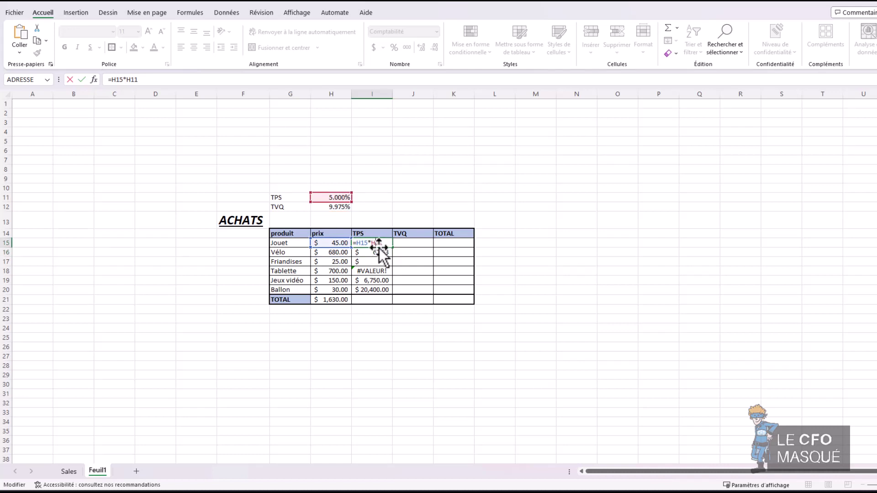
# Make the rate reference absolute so I15 reads =H15*$H$11
pyautogui.press('F4')
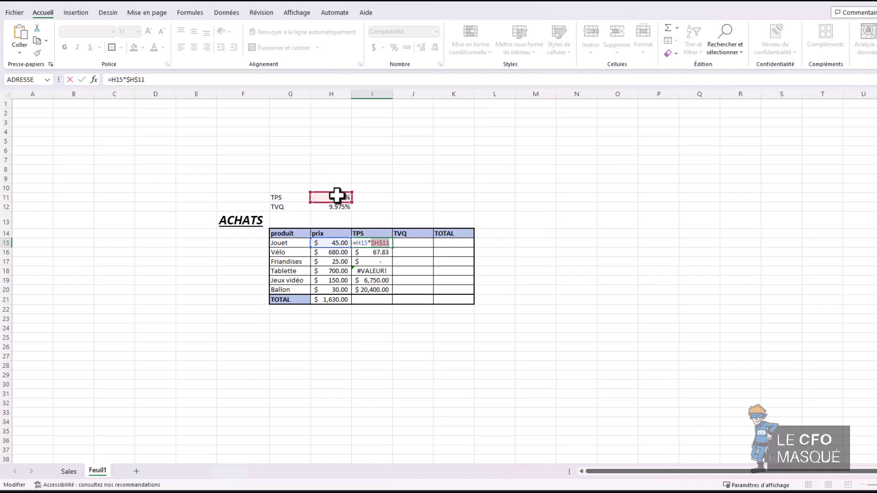
pyautogui.hotkey('ctrl', 'Return')
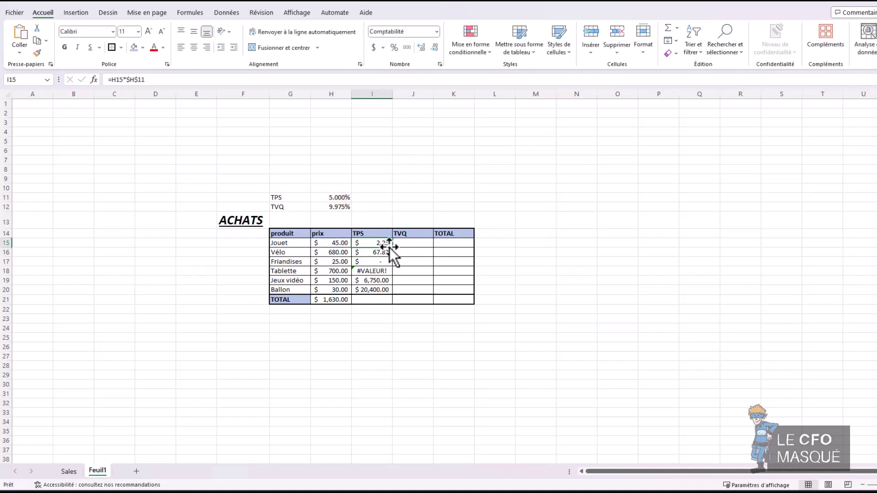
# Fill =H15*$H$11 down the TPS column and verify the Vélo and Tablette formulas
pyautogui.doubleClick(393, 248)
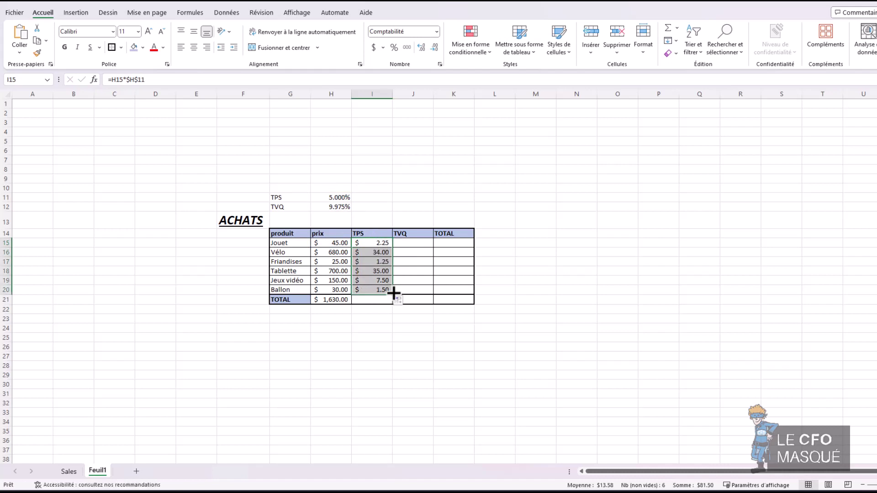
pyautogui.click(381, 252)
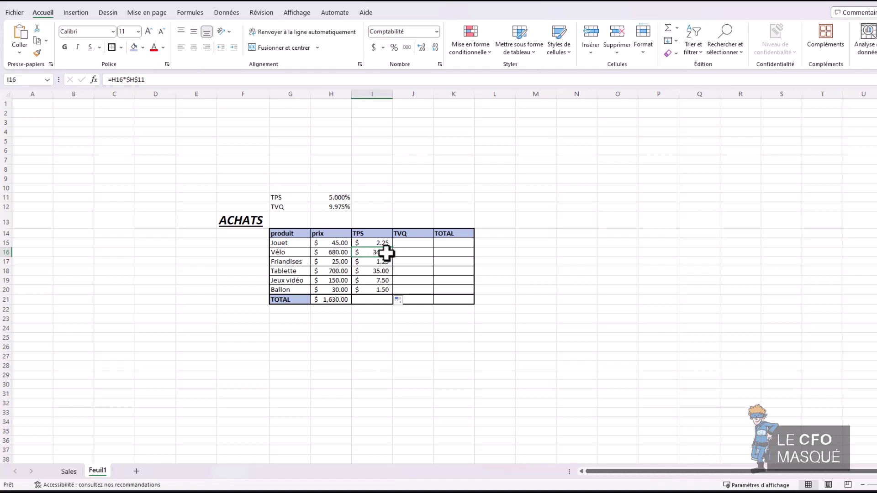
pyautogui.doubleClick(386, 252)
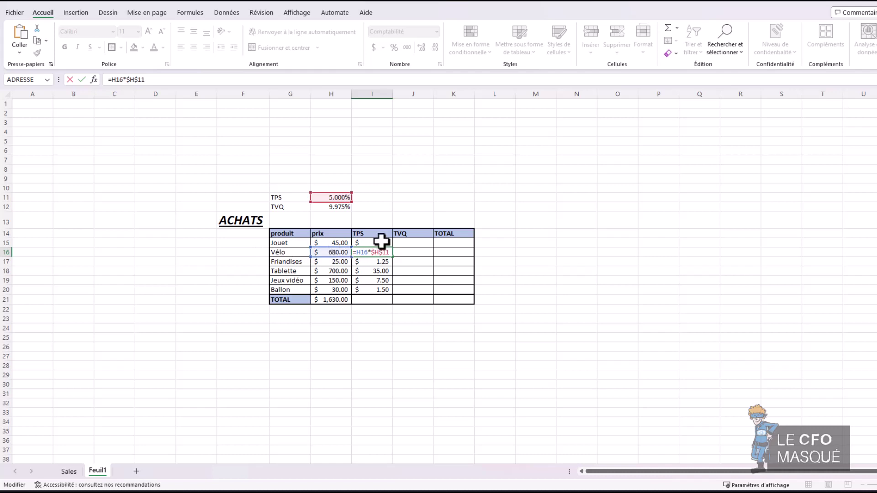
pyautogui.press('Return')
pyautogui.click(372, 273)
pyautogui.write('=H15*$H$12')
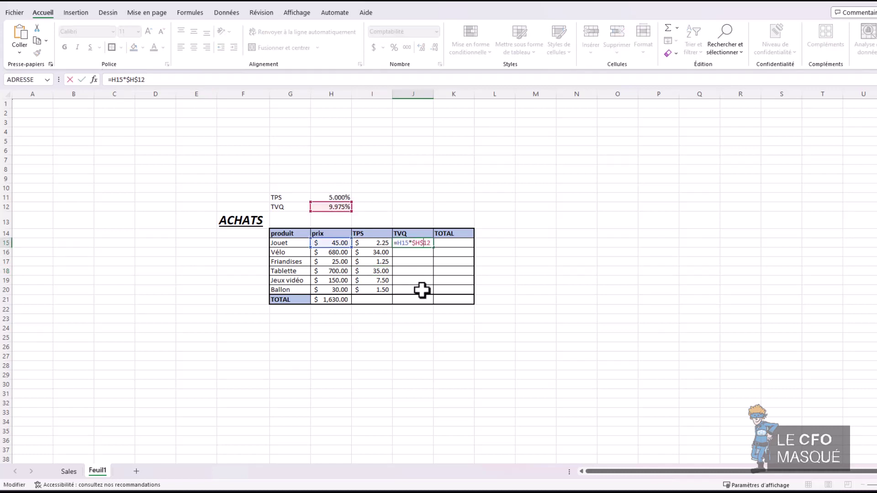
# Cycle the H12 reference in J15 with F4 until it reads =H15*H$12, showing $4.49
pyautogui.hotkey('ctrl', 'Return')
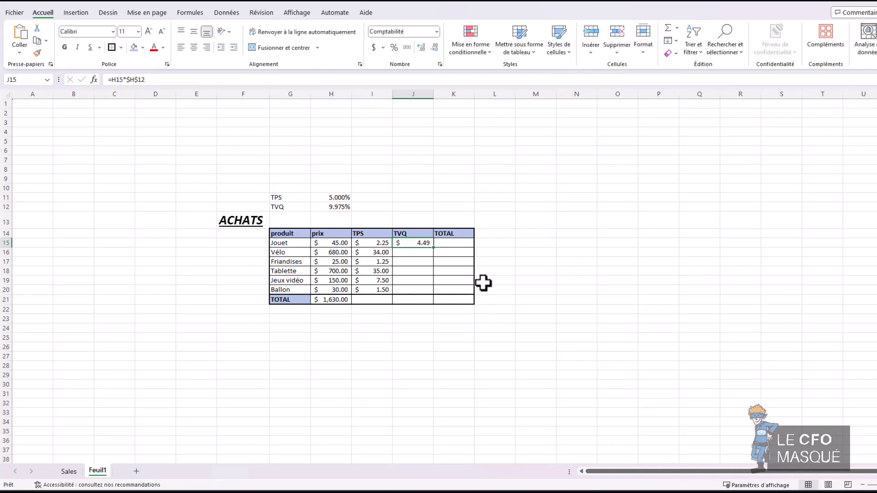
pyautogui.doubleClick(420, 243)
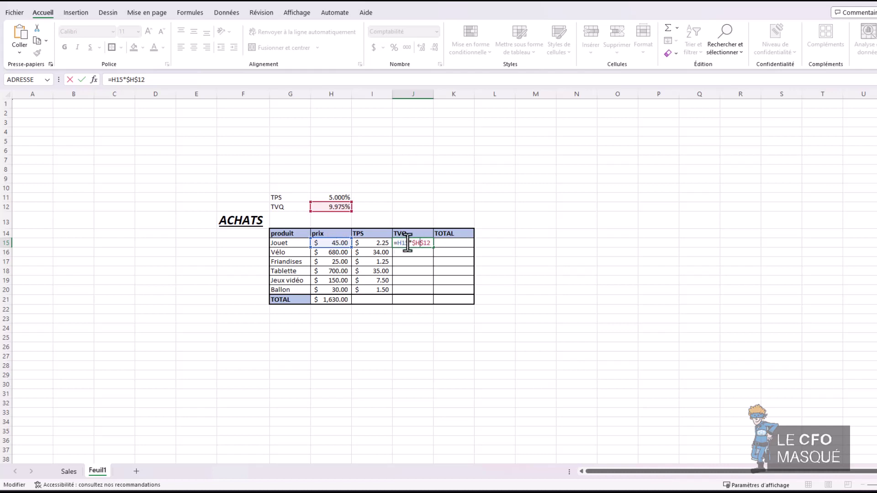
pyautogui.doubleClick(419, 243)
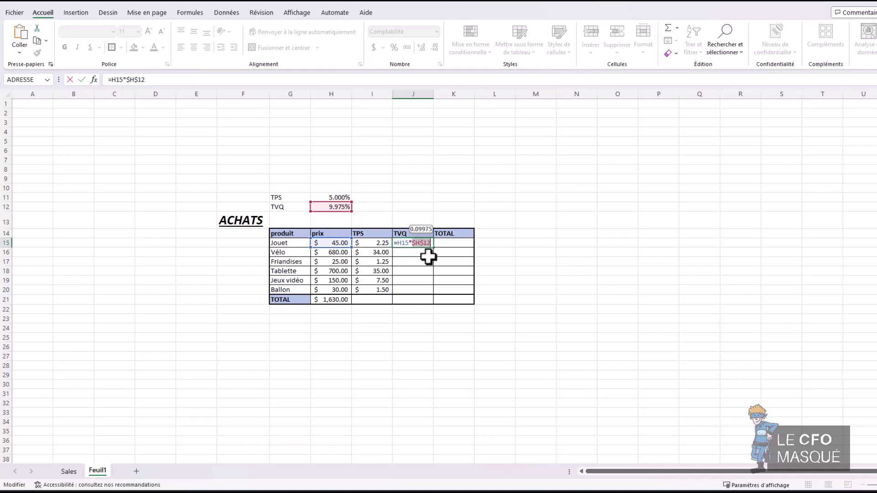
pyautogui.press('F4')
pyautogui.press('F4')
pyautogui.press('F4')
pyautogui.press('F4')
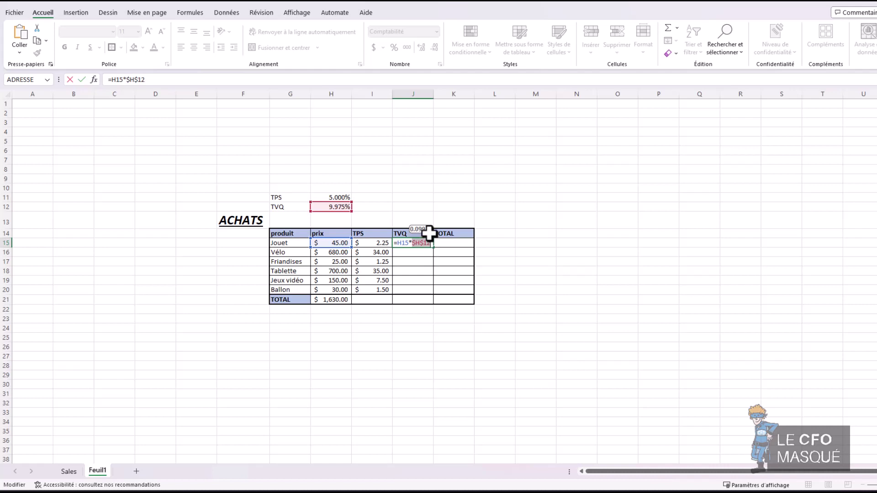
pyautogui.press('F4')
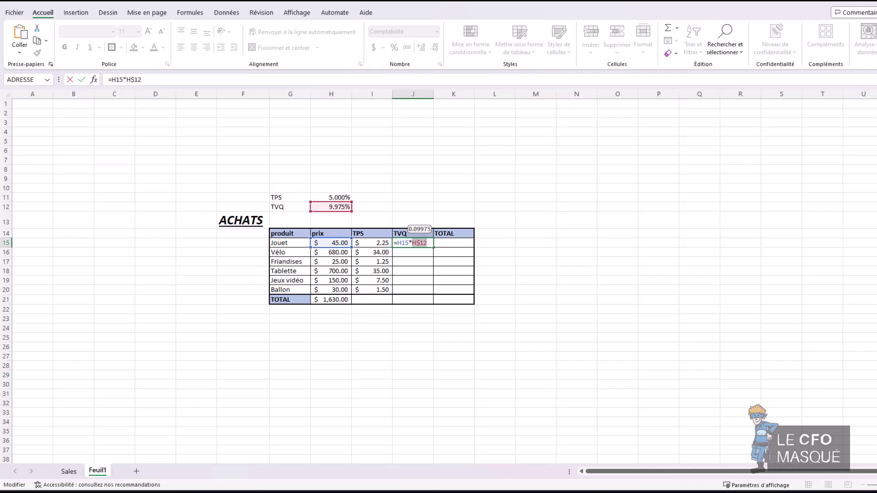
pyautogui.press('F4')
pyautogui.press('F4')
pyautogui.press('F4')
pyautogui.press('F4')
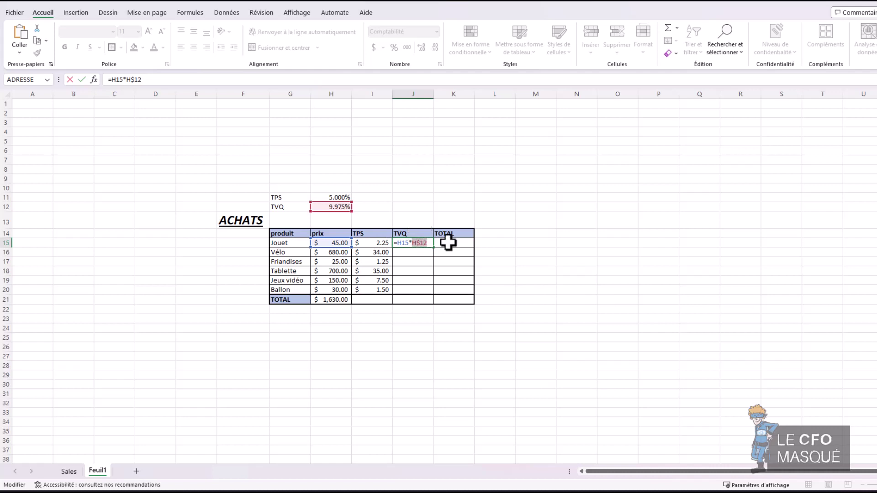
pyautogui.hotkey('ctrl', 'Return')
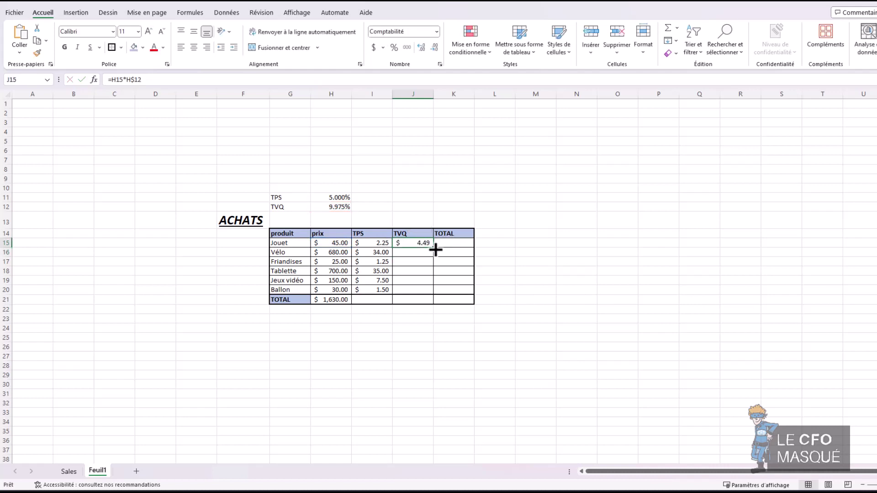
# Copy =H15*H$12 down to J20 and compare the J15 and I15 formulas
pyautogui.moveTo(434, 248); pyautogui.dragTo(426, 290)
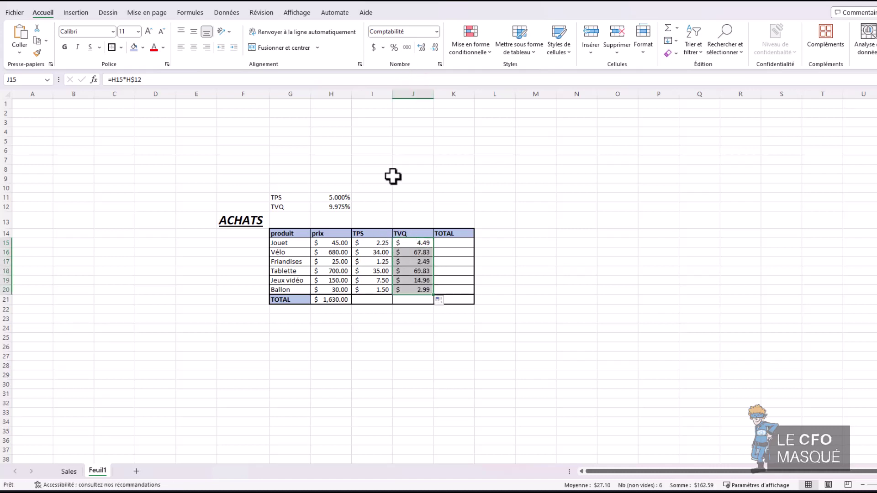
pyautogui.doubleClick(413, 243)
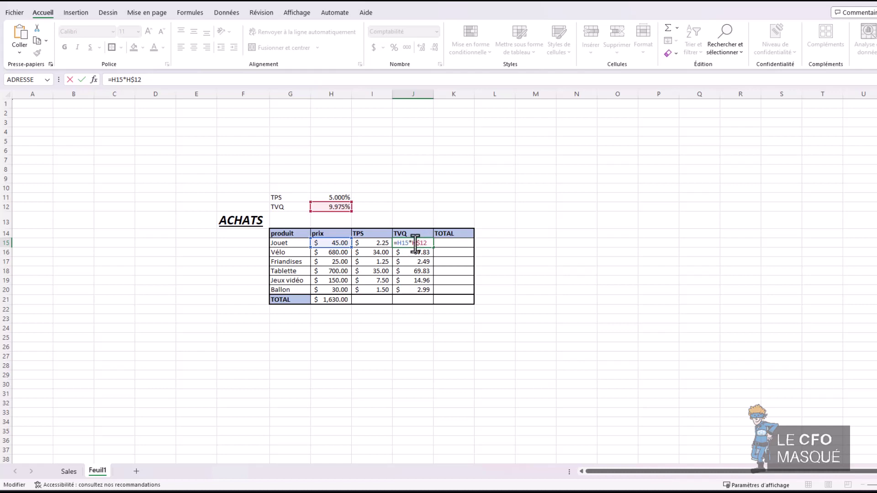
pyautogui.moveTo(142, 79); pyautogui.dragTo(108, 80)
pyautogui.press('Escape')
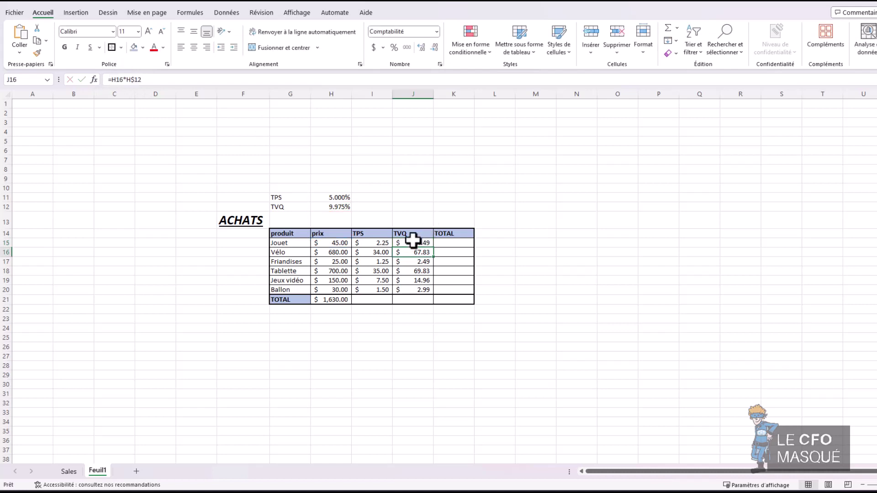
pyautogui.click(367, 242)
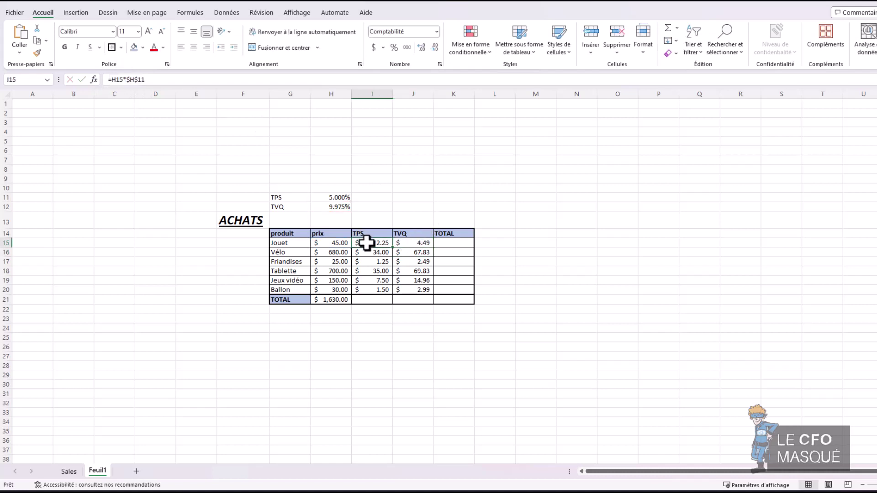
pyautogui.click(404, 242)
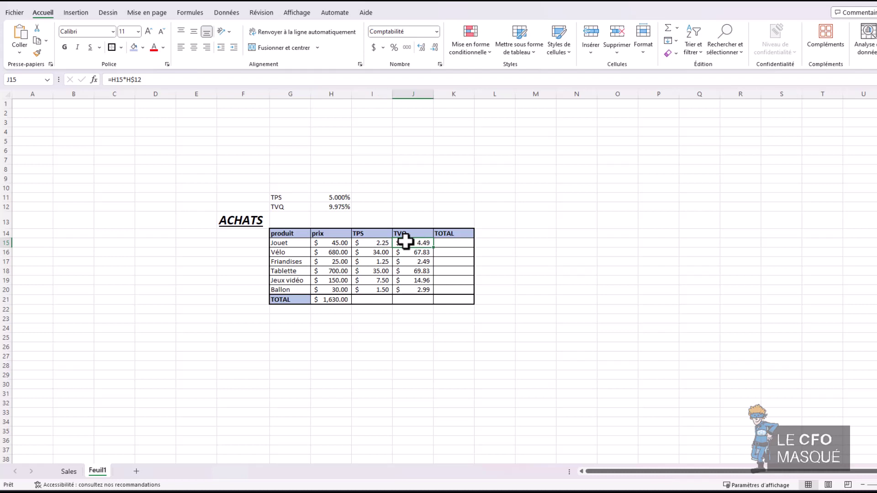
# Enter =SOMME(H15:J15) in K15 and fill it down to K20
pyautogui.press('Right')
pyautogui.write('=somme(')
pyautogui.press('Left')
pyautogui.hotkey('shift', 'Left')
pyautogui.hotkey('shift', 'Left')
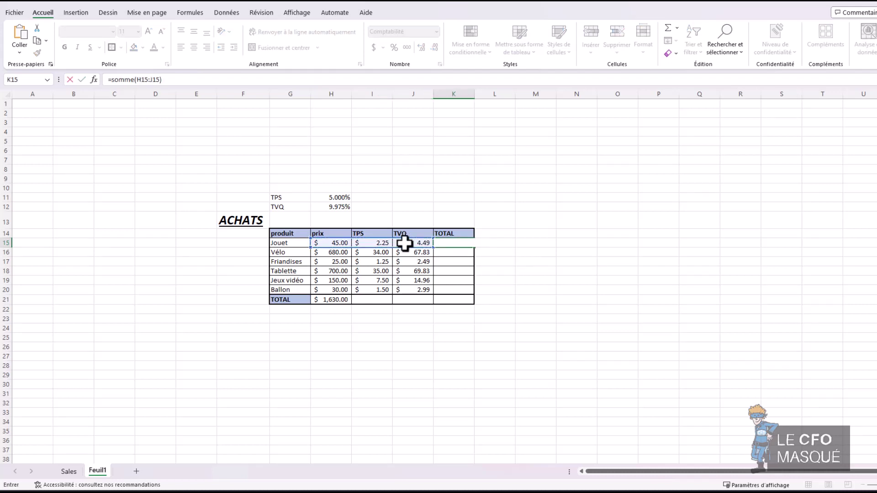
pyautogui.hotkey('ctrl', 'Return')
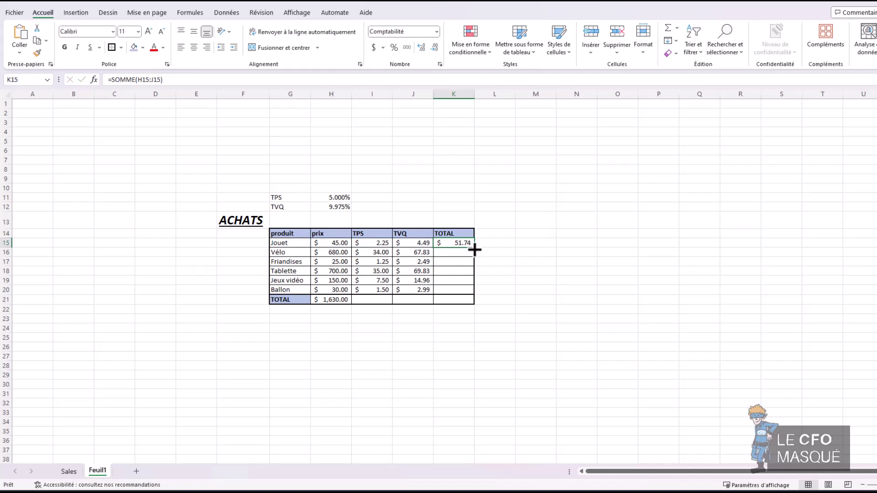
pyautogui.doubleClick(474, 249)
# Check the empty TOTAL row cells and open H21's sum formula for editing
pyautogui.click(453, 299)
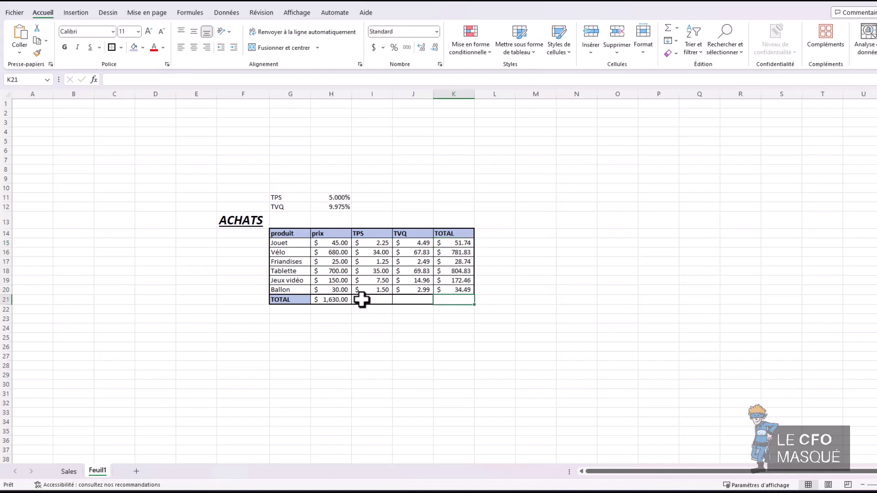
pyautogui.click(361, 299)
pyautogui.click(414, 300)
pyautogui.click(454, 299)
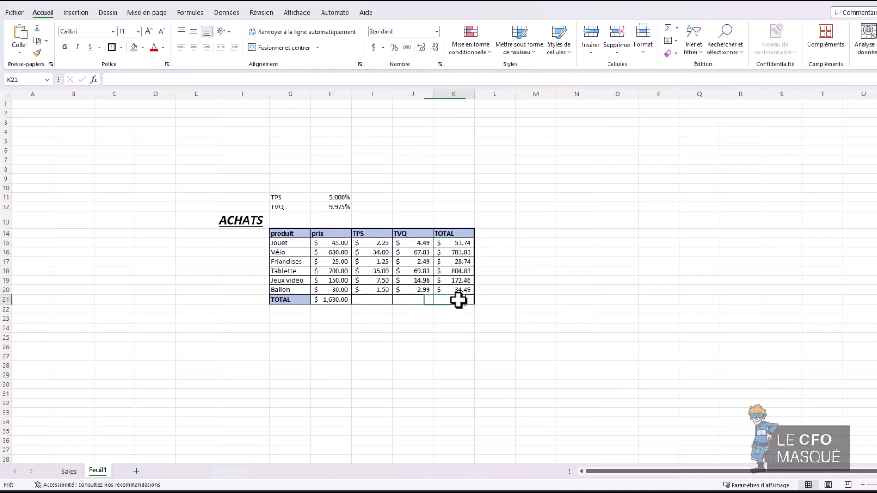
pyautogui.click(331, 300)
pyautogui.doubleClick(336, 300)
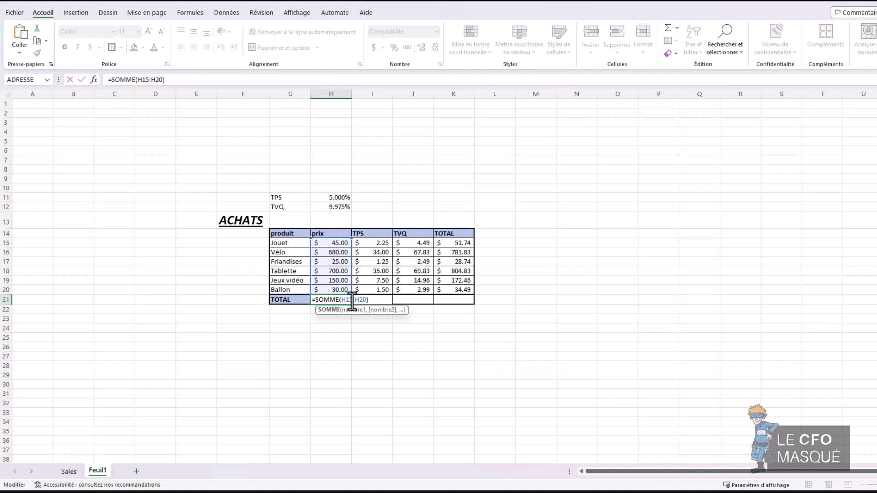
# Change H21 to =SOMME(H$15:H$20) and copy it across to K21
pyautogui.press('F4')
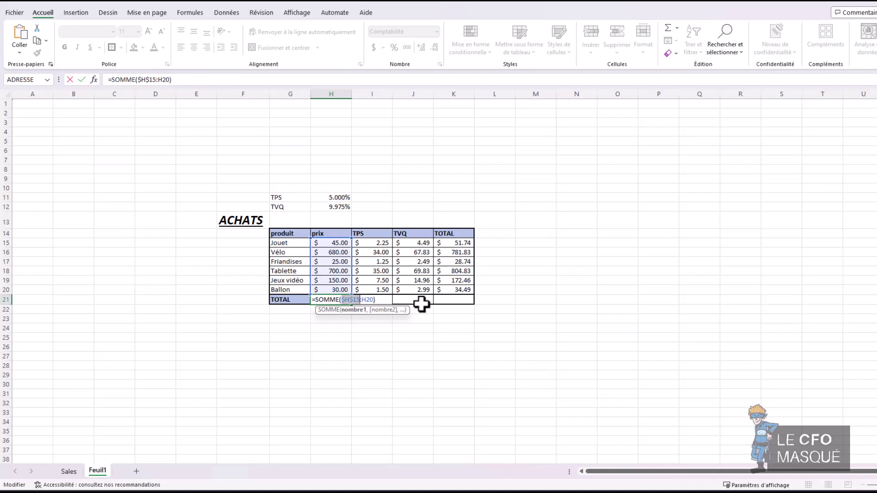
pyautogui.press('F4')
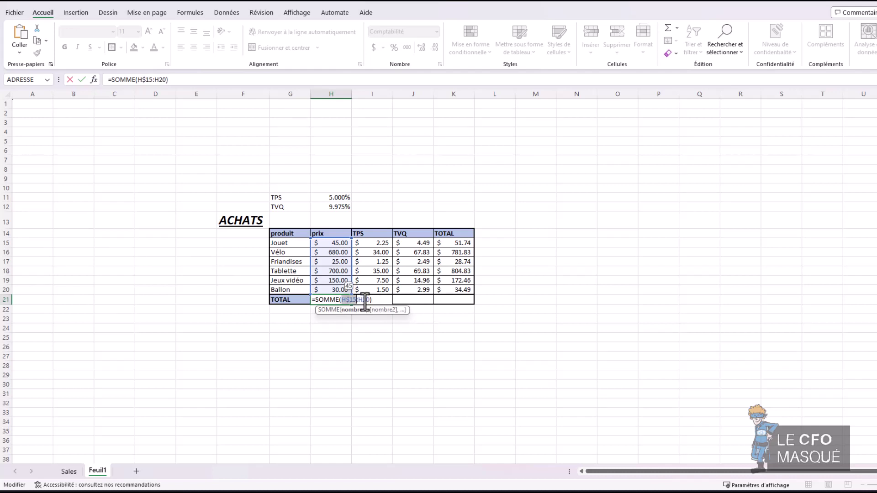
pyautogui.click(364, 300)
pyautogui.press('F4')
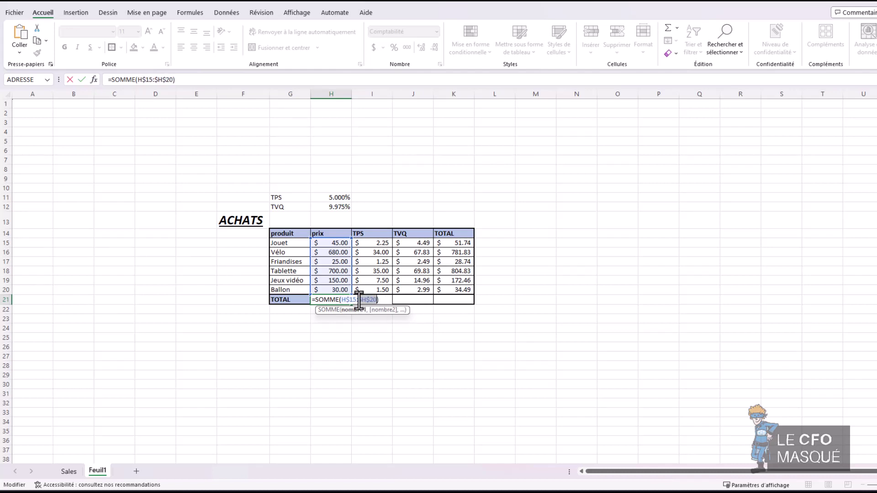
pyautogui.press('F4')
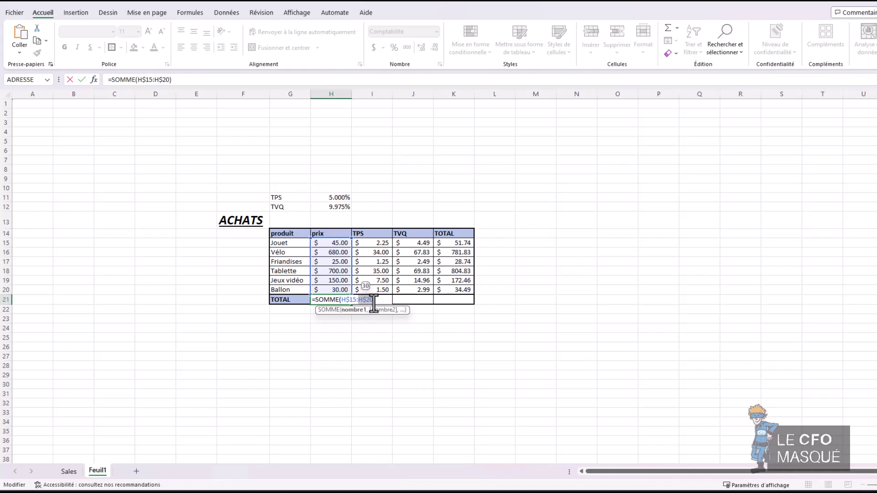
pyautogui.press('Return')
pyautogui.click(340, 300)
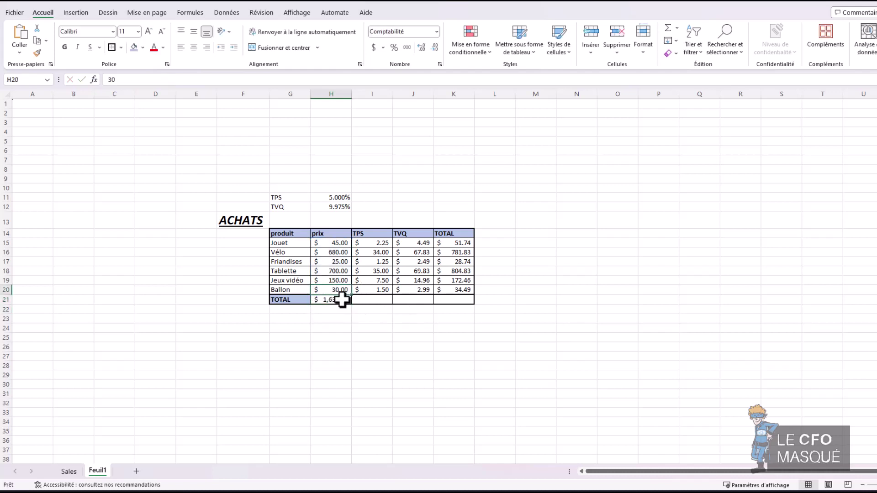
pyautogui.moveTo(351, 304); pyautogui.dragTo(470, 302)
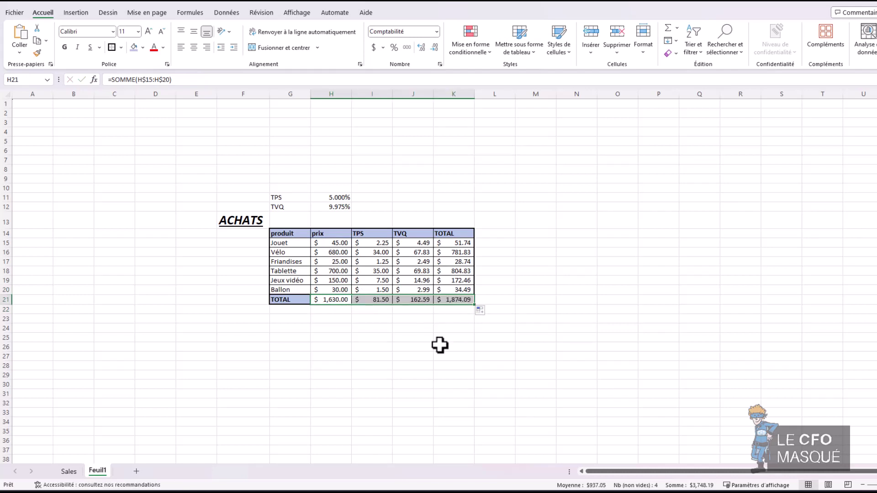
pyautogui.click(333, 299)
pyautogui.click(379, 301)
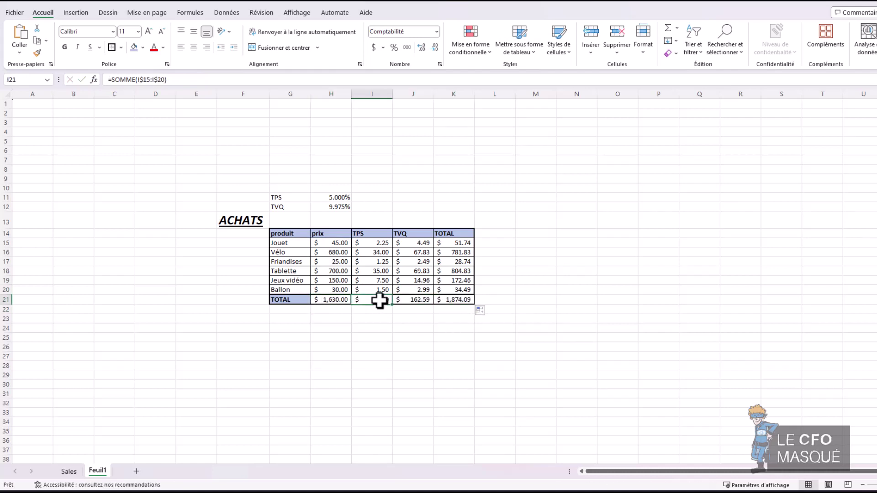
pyautogui.doubleClick(379, 301)
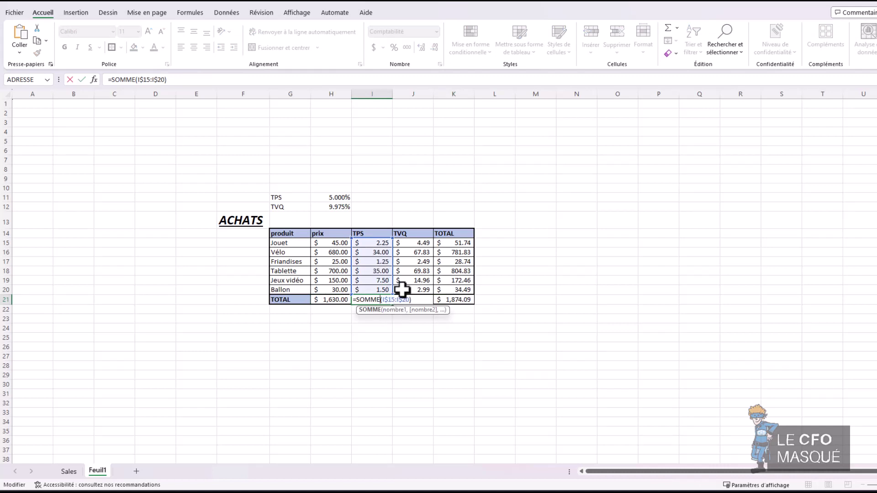
pyautogui.click(408, 298)
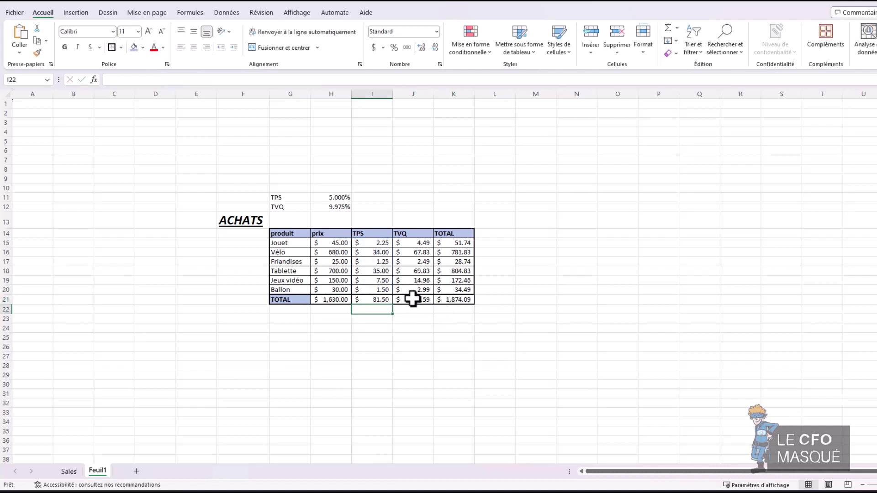
pyautogui.doubleClick(413, 299)
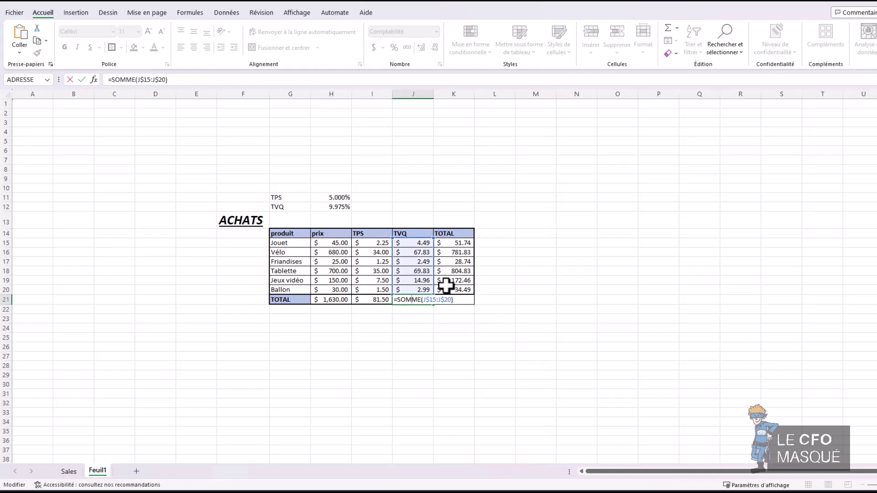
pyautogui.click(456, 298)
pyautogui.doubleClick(454, 297)
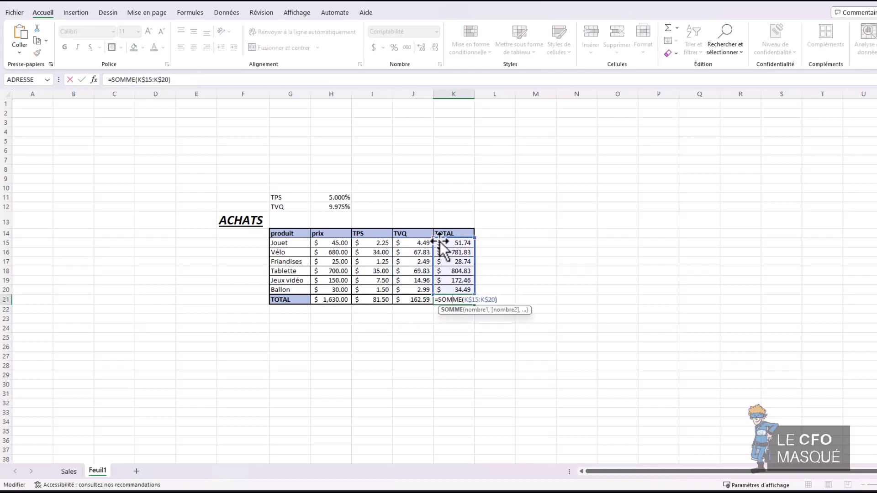
pyautogui.press('Return')
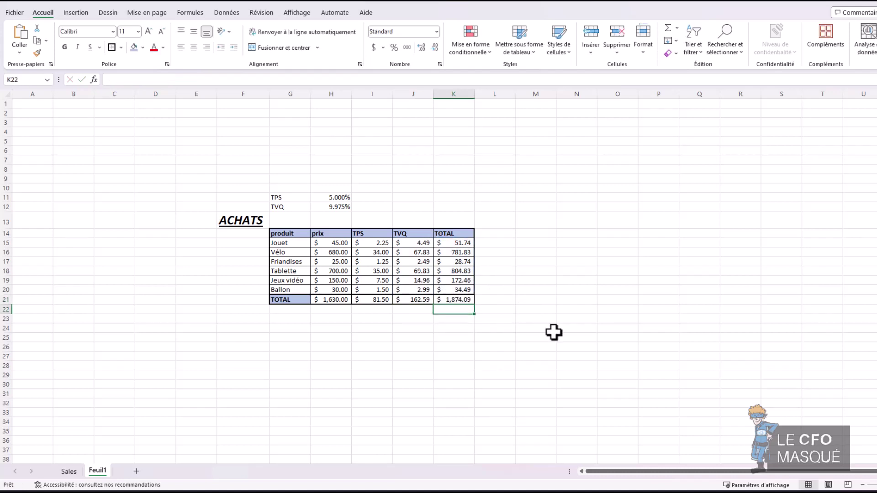